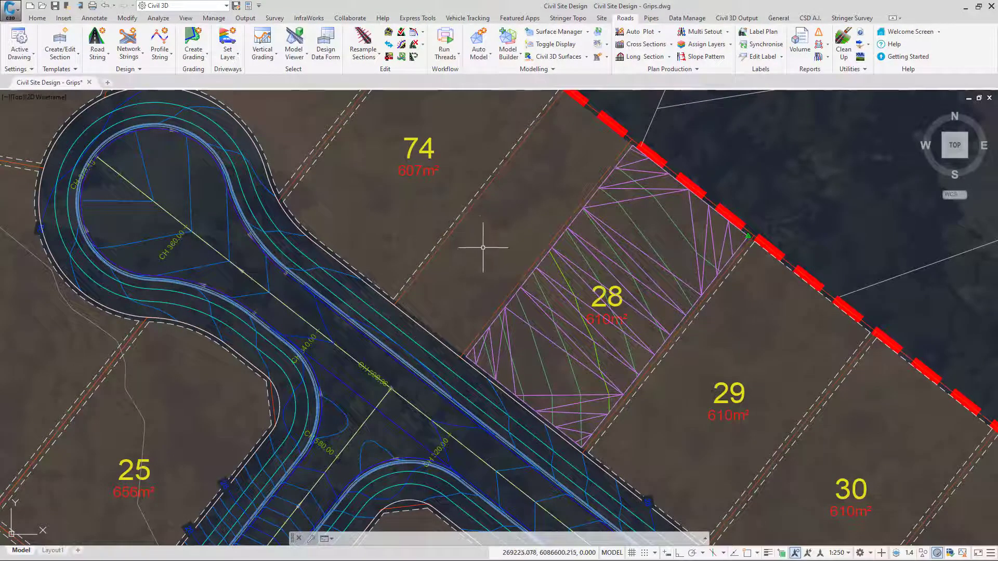
# Step: Review the grip options of the lot 28 surface
pyautogui.click(568, 265)
pyautogui.rightClick(568, 265)
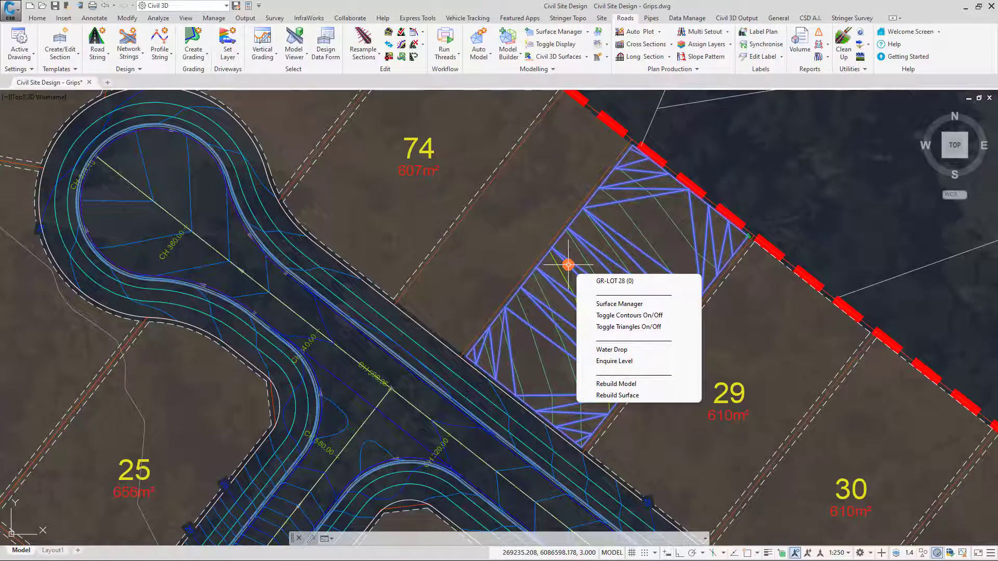
pyautogui.press('Escape')
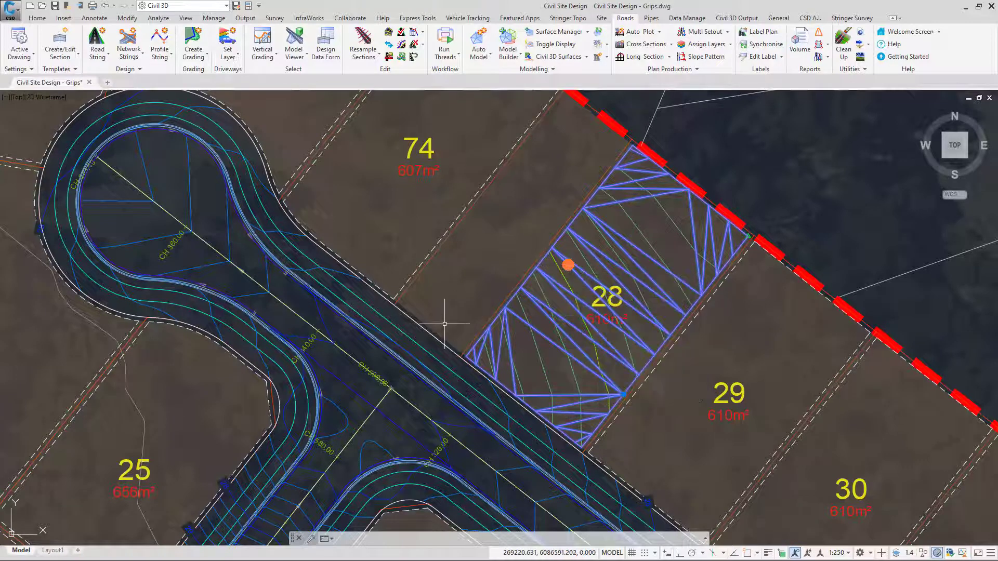
# Step: Review the grip options of the Road 2 footpath string beside the lots and clear the selection
pyautogui.rightClick(416, 342)
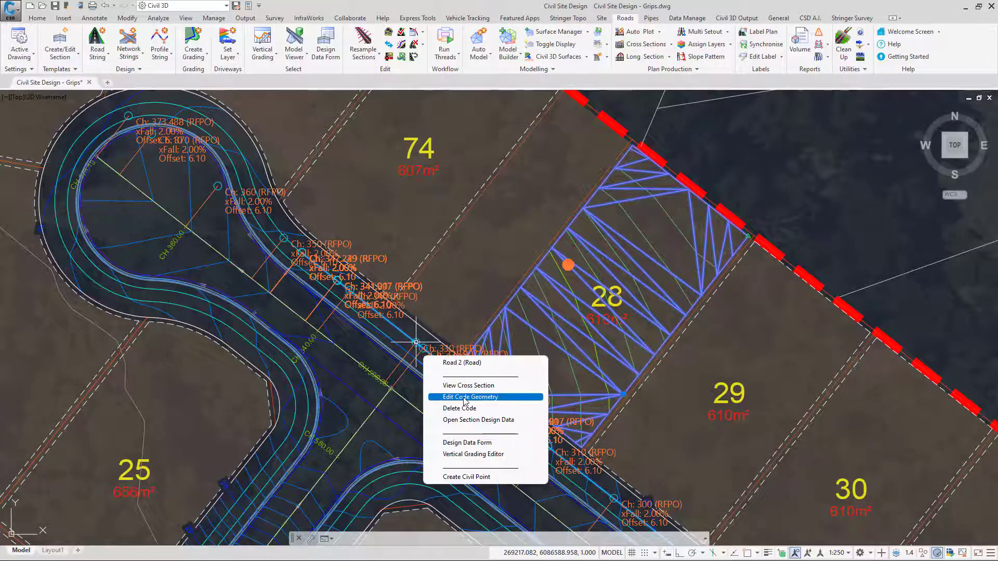
pyautogui.press('Escape')
pyautogui.press('Escape')
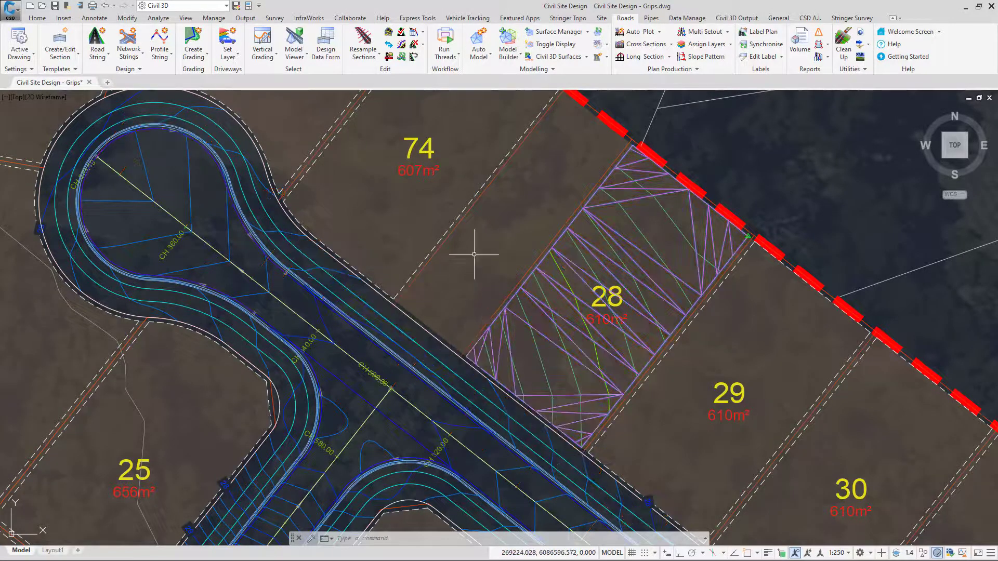
pyautogui.moveTo(485, 229)
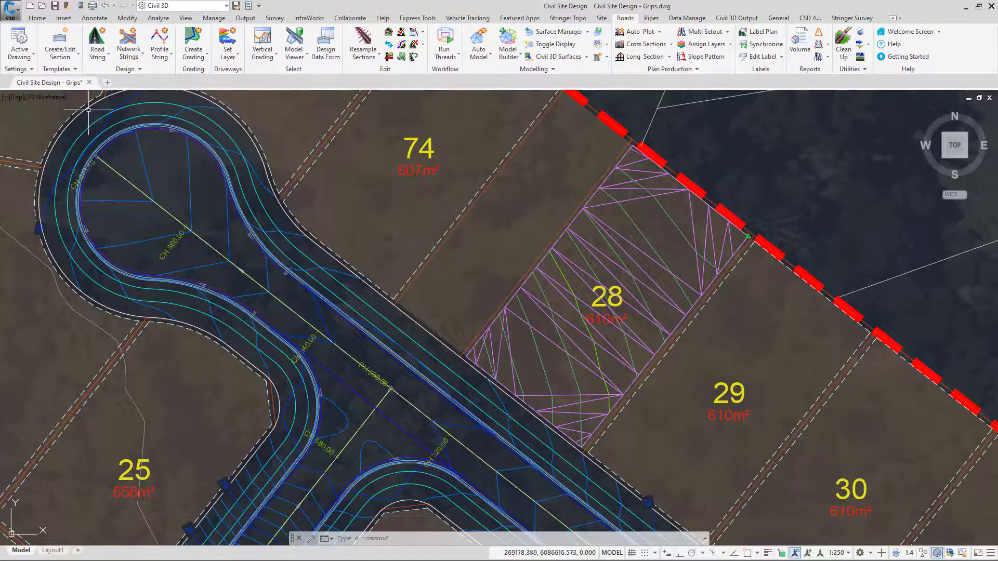
# Step: Review the Grip Settings for string, surface and Cogo Point grip sizes, colours and visibility, and close them
pyautogui.click(19, 57)
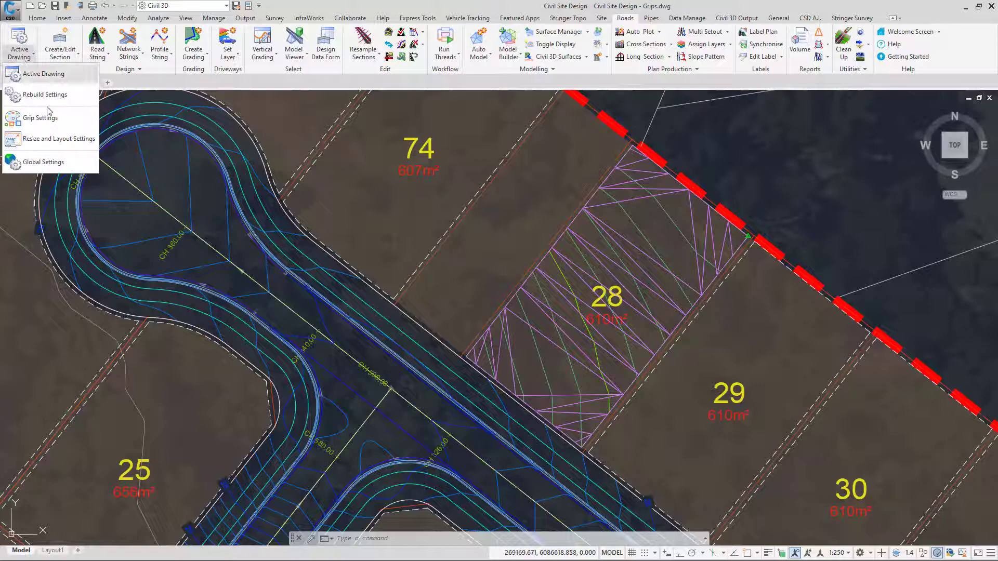
pyautogui.click(61, 119)
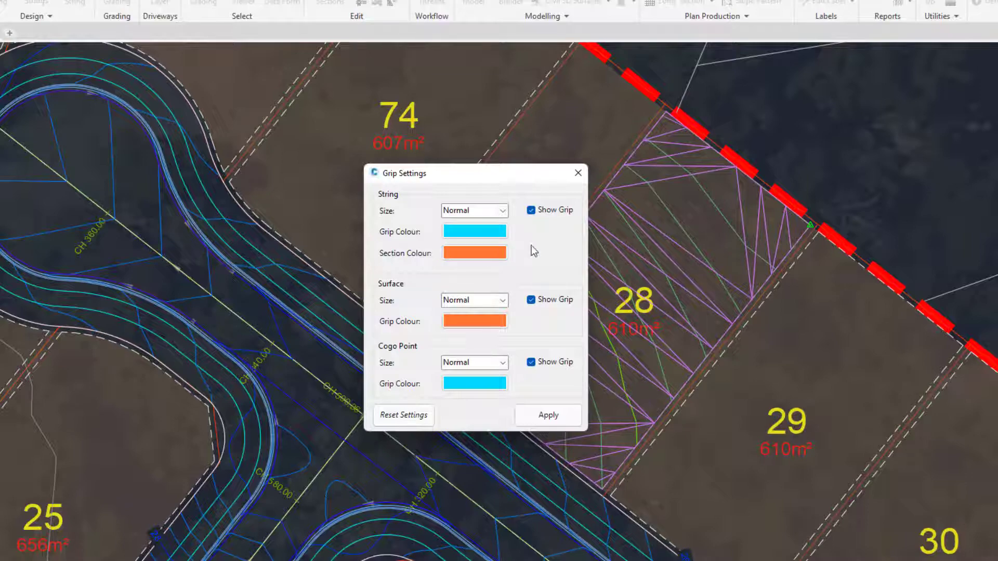
pyautogui.click(575, 177)
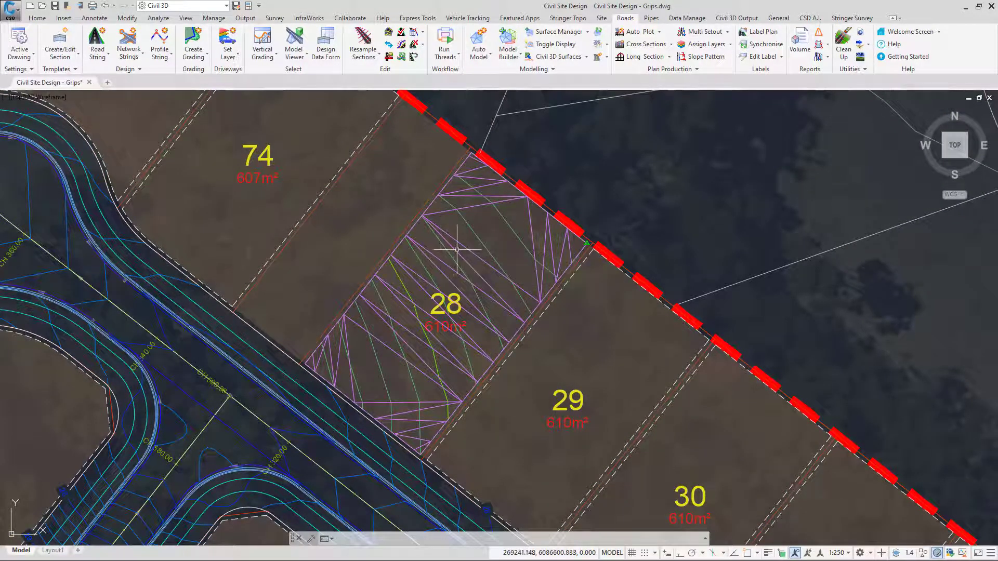
# Step: Turn off the triangles of the GR-LOT28 surface through its grip options
pyautogui.click(465, 245)
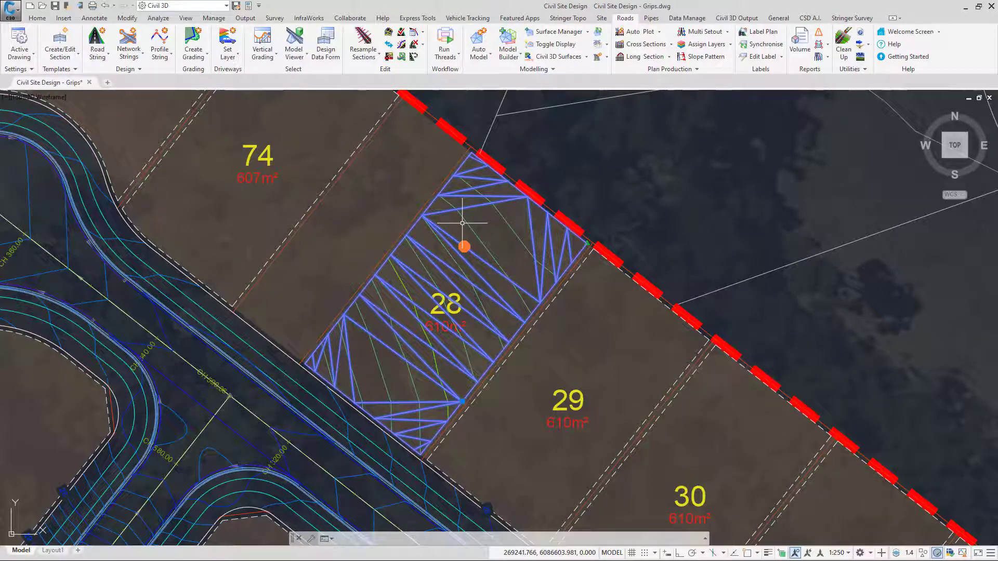
pyautogui.moveTo(464, 246)
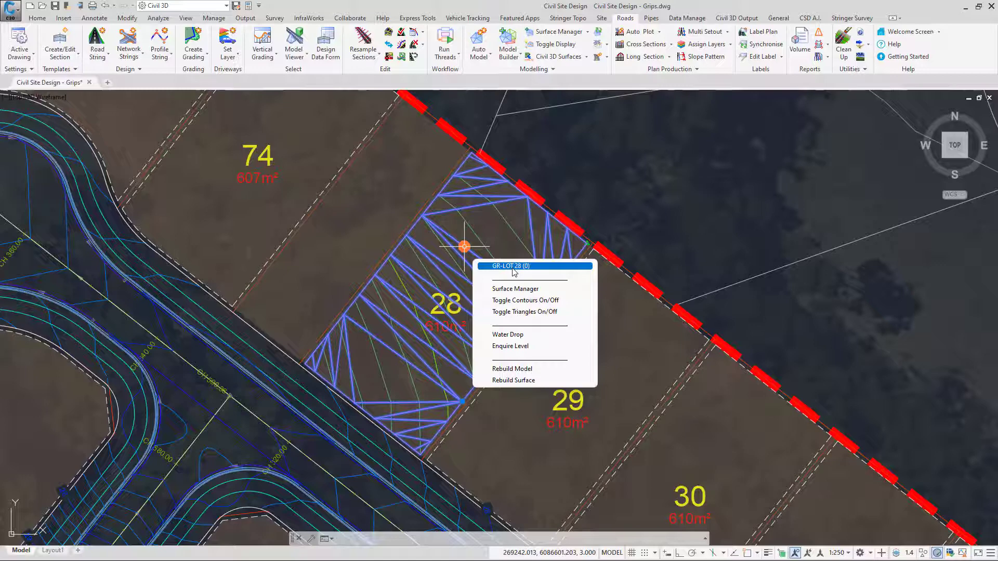
pyautogui.click(557, 313)
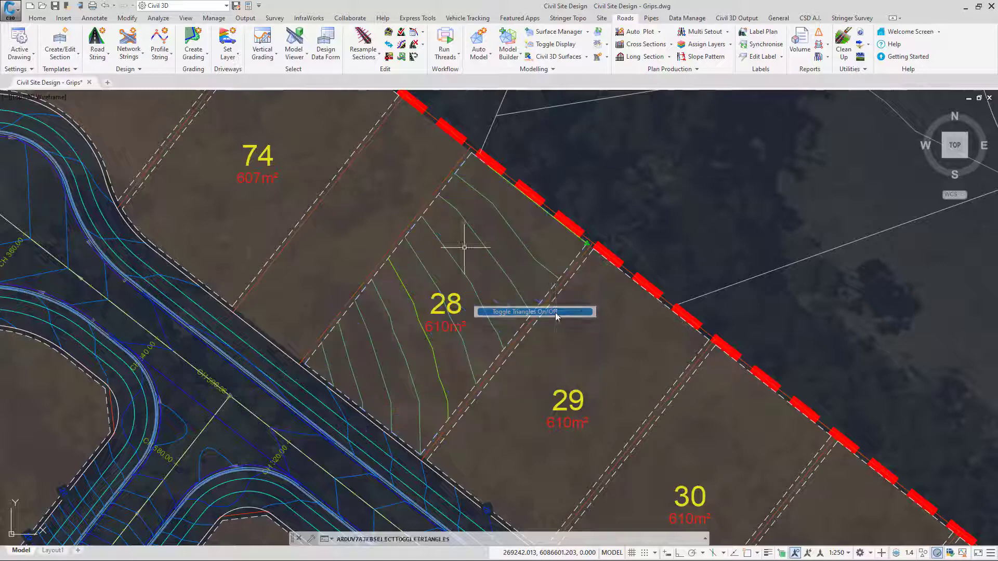
# Step: Draw a Water Drop path on the lot 28 surface from a start point just above the lot number
pyautogui.click(480, 240)
pyautogui.moveTo(480, 242)
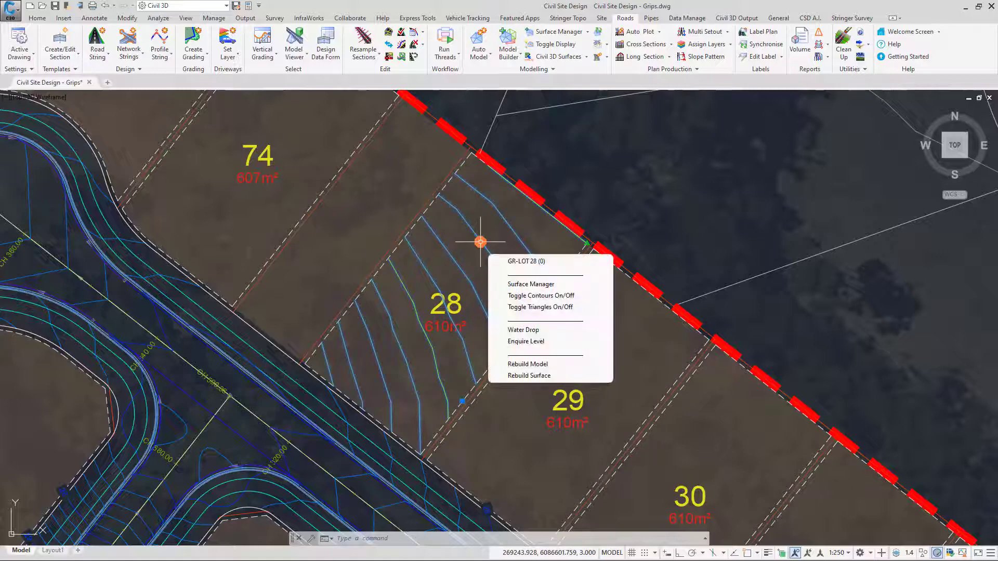
pyautogui.click(570, 335)
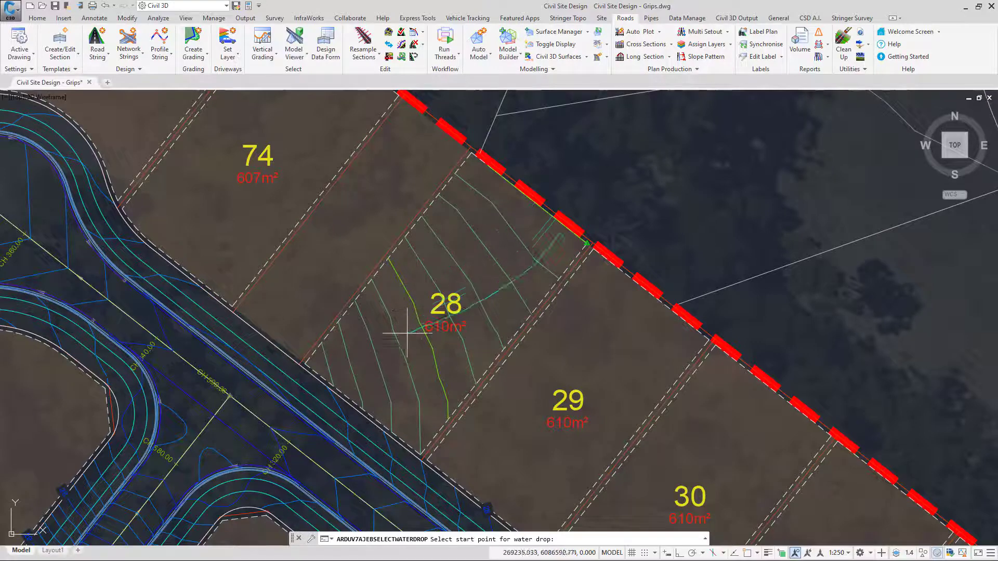
pyautogui.click(418, 288)
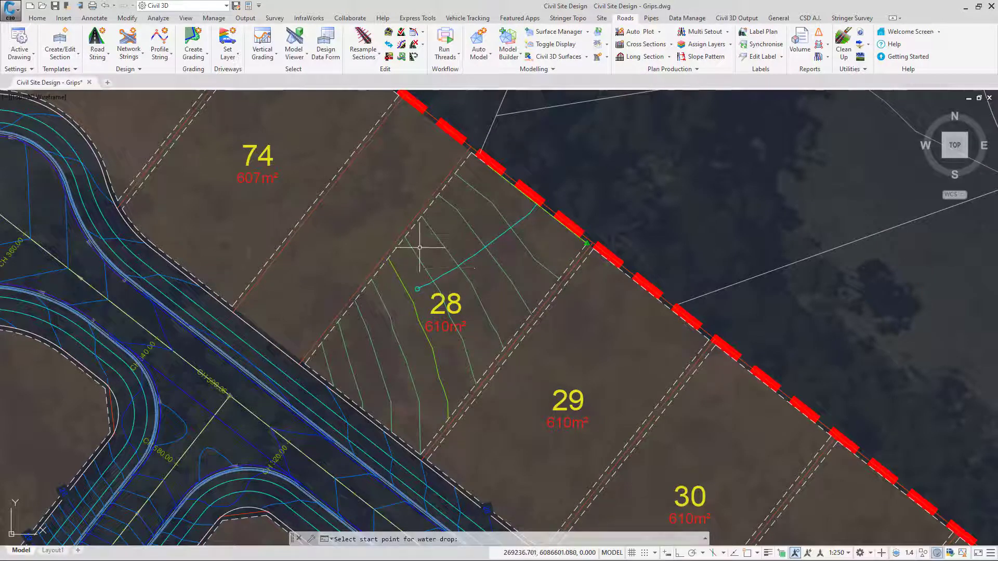
# Step: Rebuild the model of lot 28 through its surface grip options
pyautogui.rightClick(445, 250)
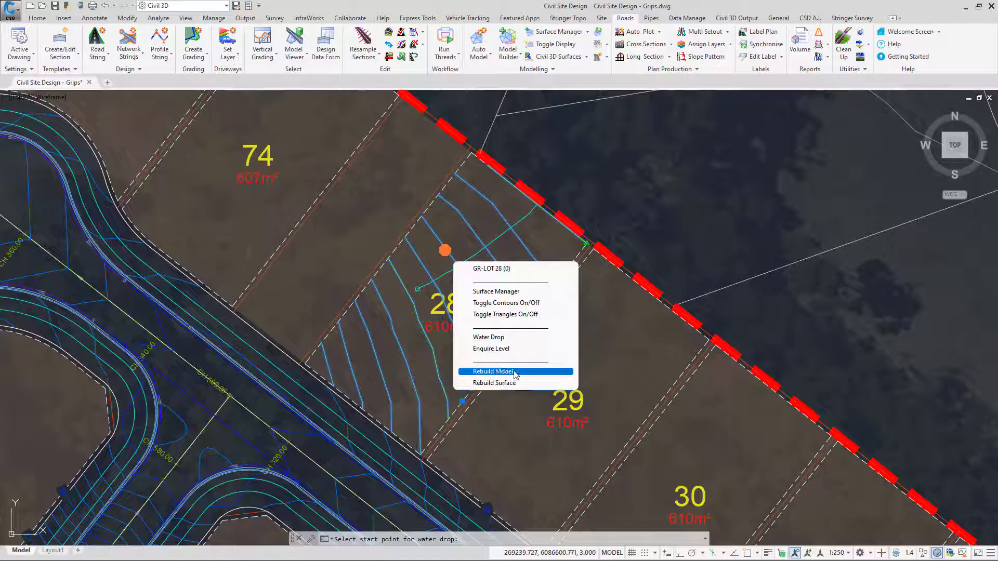
pyautogui.click(515, 372)
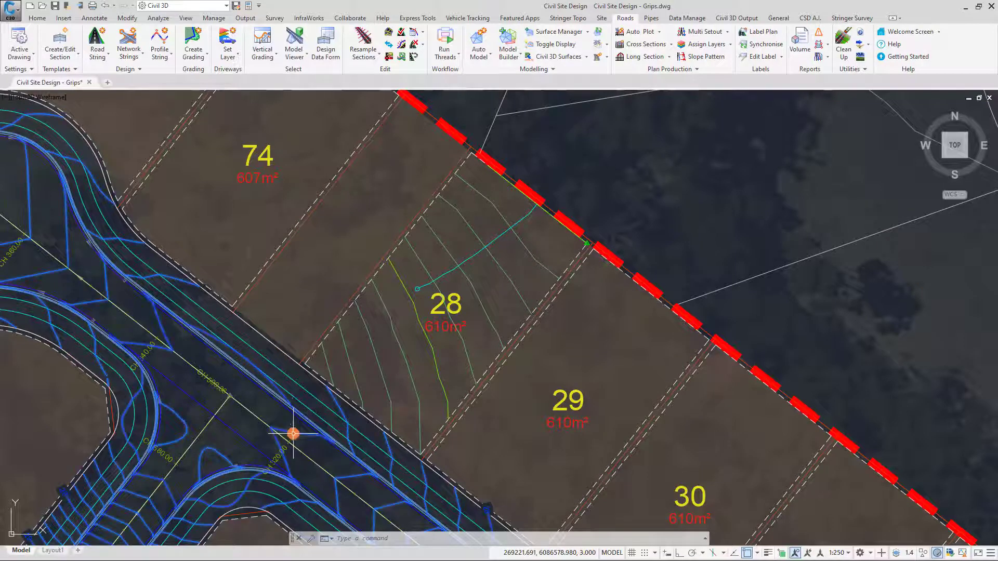
# Step: Reposition the TOTALMODEL surface grip near the CH 590.36 label, review its options and clear the selection
pyautogui.rightClick(293, 433)
pyautogui.press('Escape')
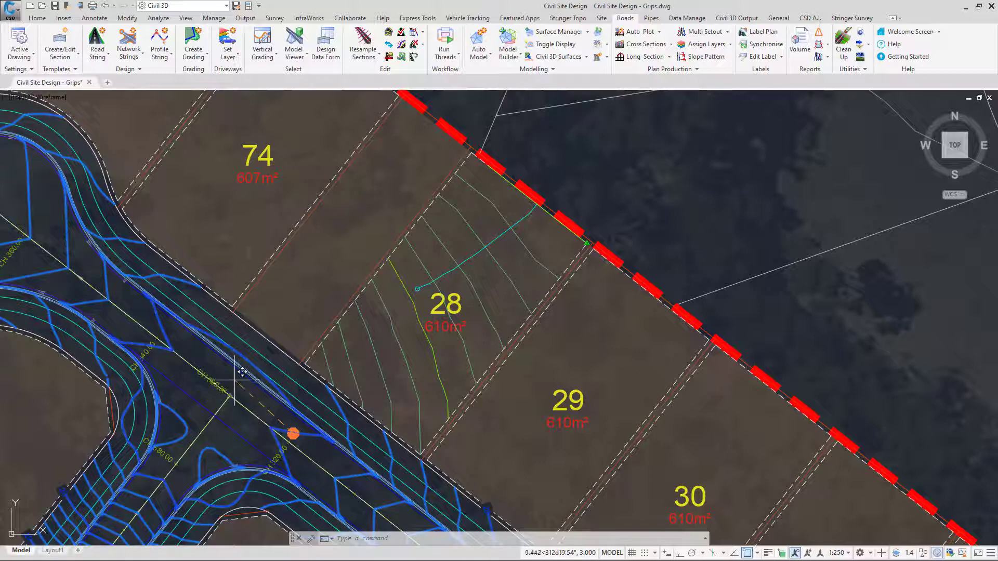
pyautogui.click(235, 380)
pyautogui.rightClick(234, 380)
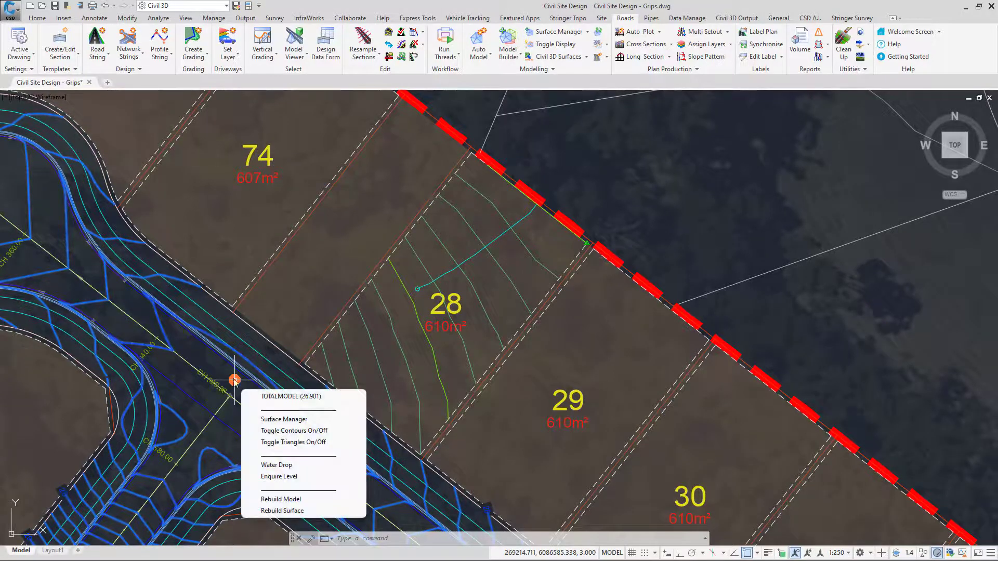
pyautogui.press('Escape')
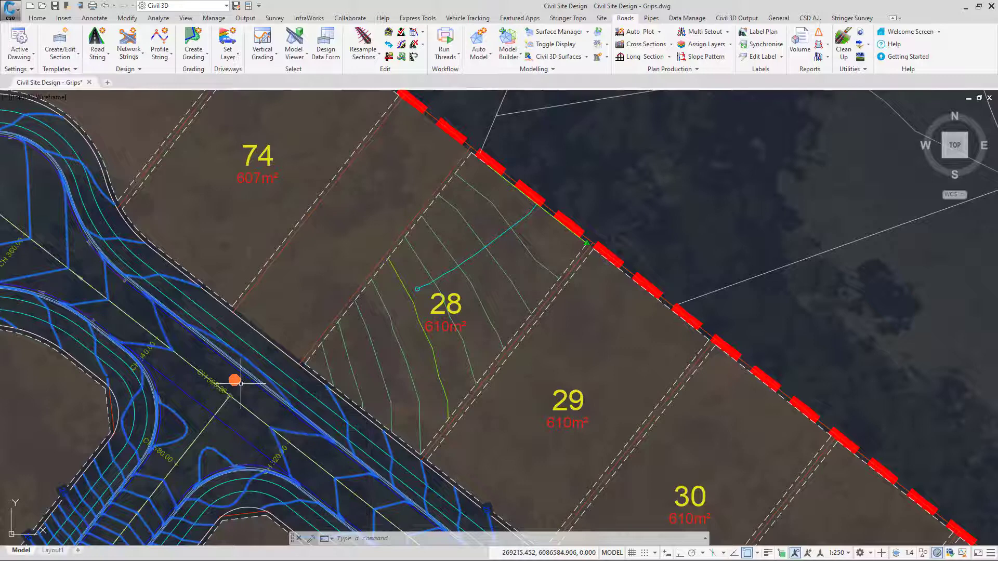
pyautogui.press('Escape')
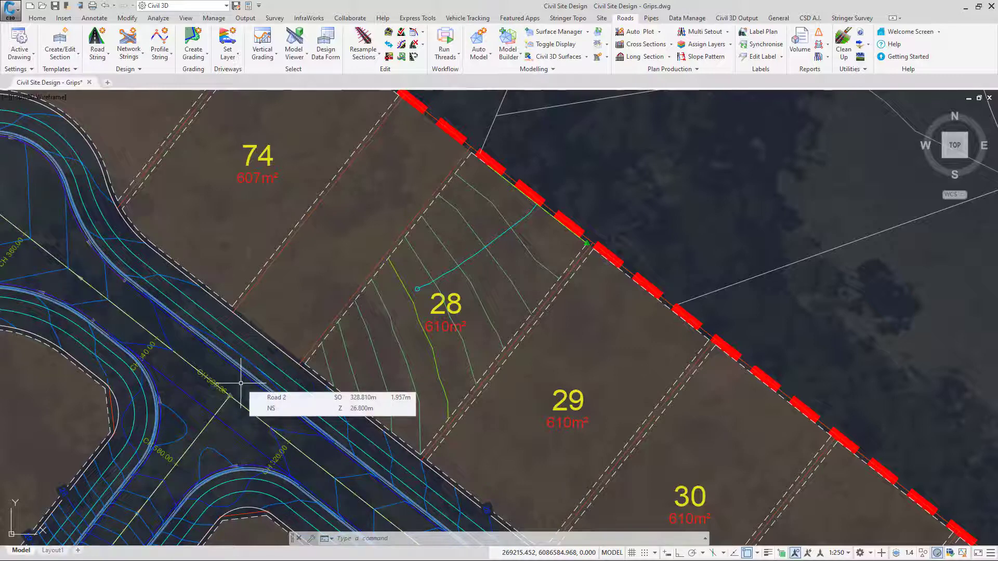
# Step: Examine the section labels along the Road 2 RFPO string and the grip options at chainage 320
pyautogui.moveTo(416, 281); pyautogui.dragTo(591, 275, button='middle')
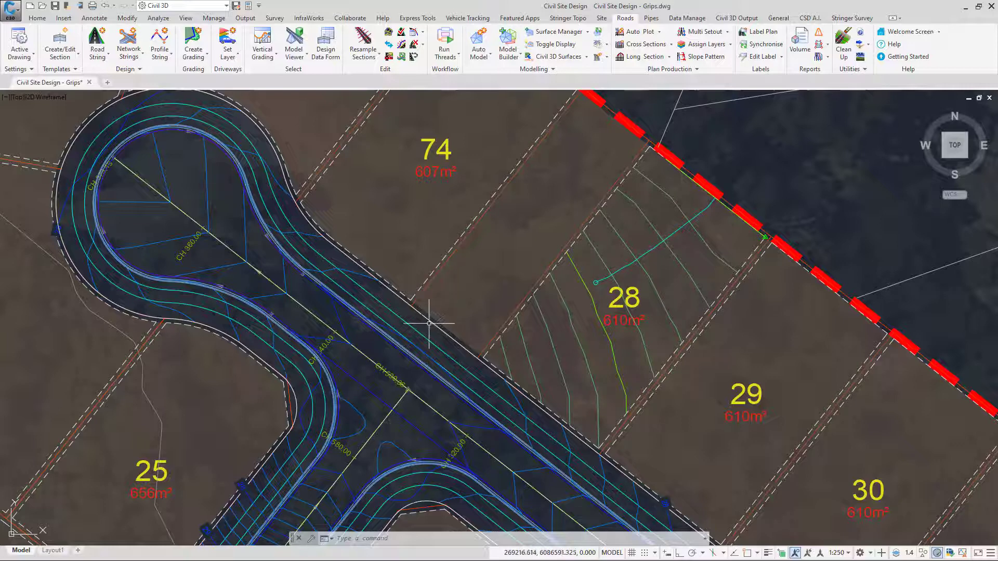
pyautogui.click(385, 304)
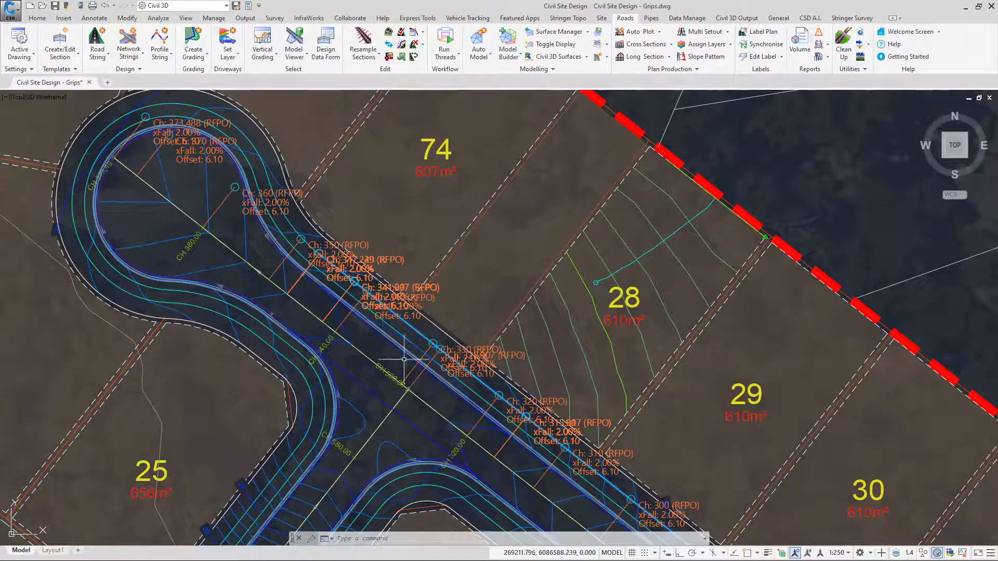
pyautogui.scroll(2, 474, 419)
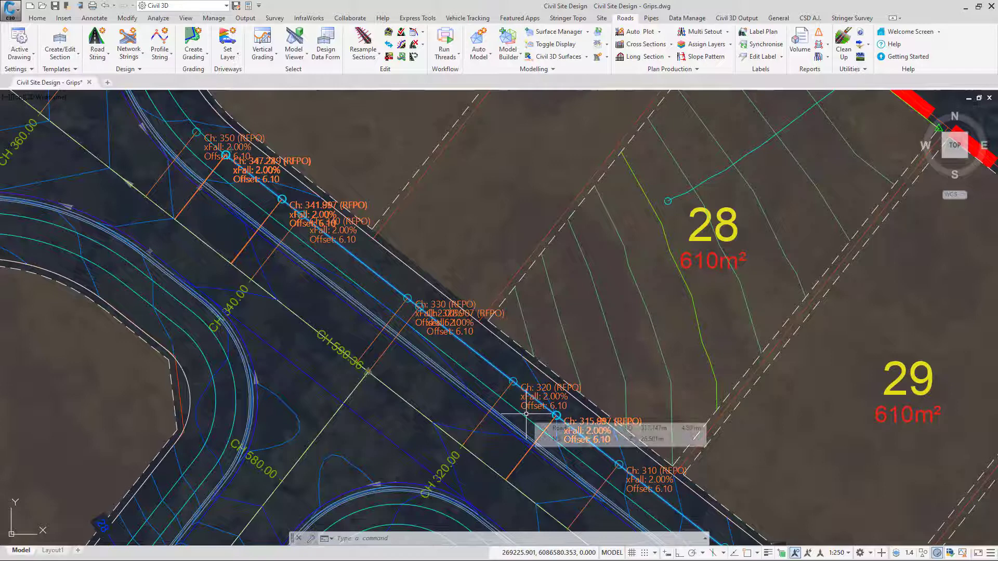
pyautogui.rightClick(513, 382)
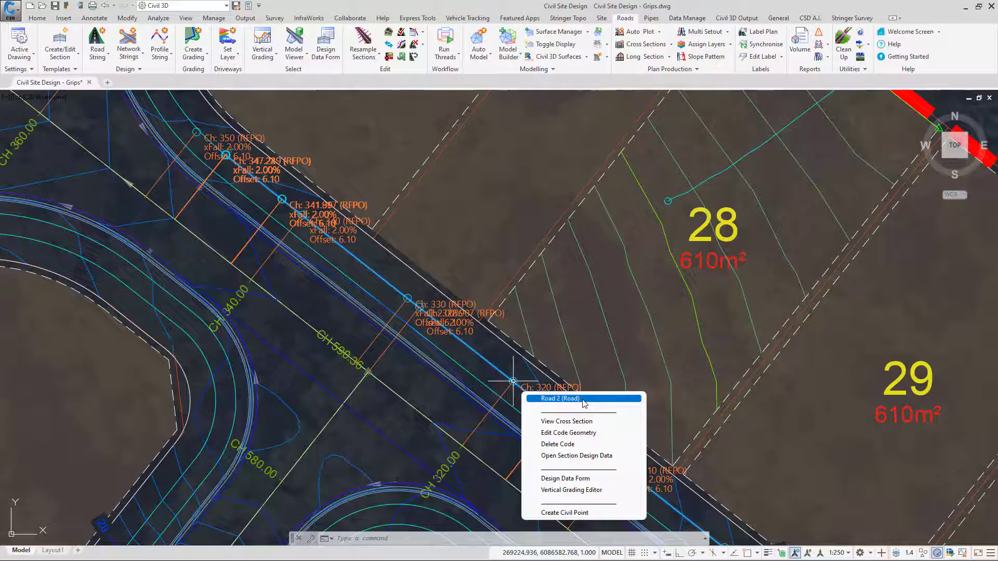
pyautogui.press('Escape')
pyautogui.press('Escape')
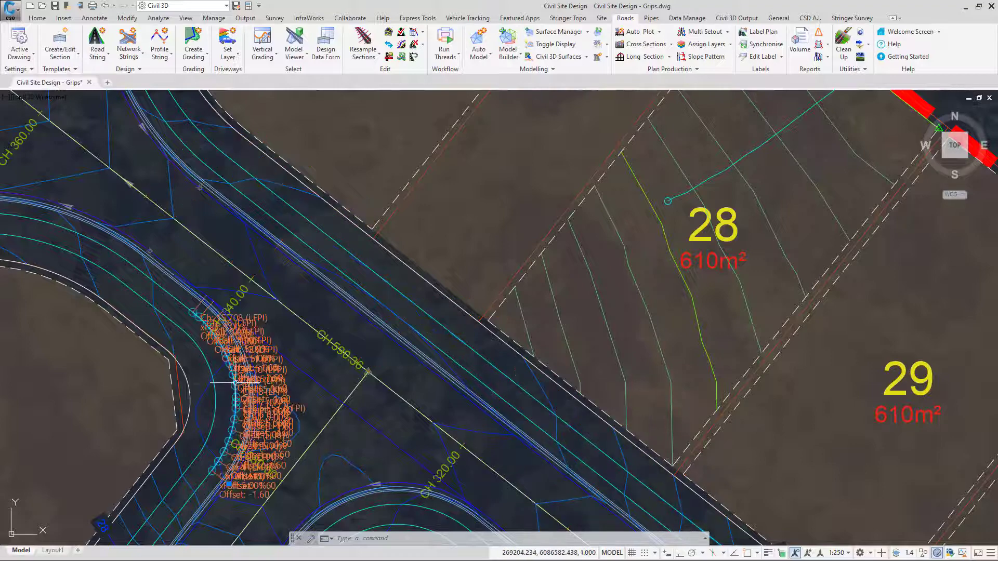
# Step: Check the grip options of the Road 2-Road 1-END-L kerb return string, including Edit Kerb Return
pyautogui.rightClick(236, 382)
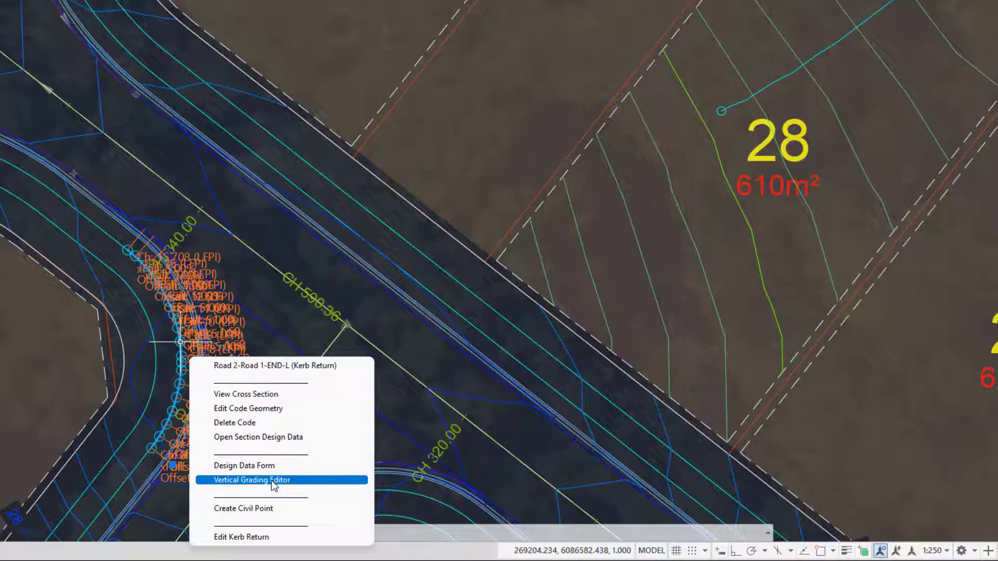
pyautogui.click(259, 537)
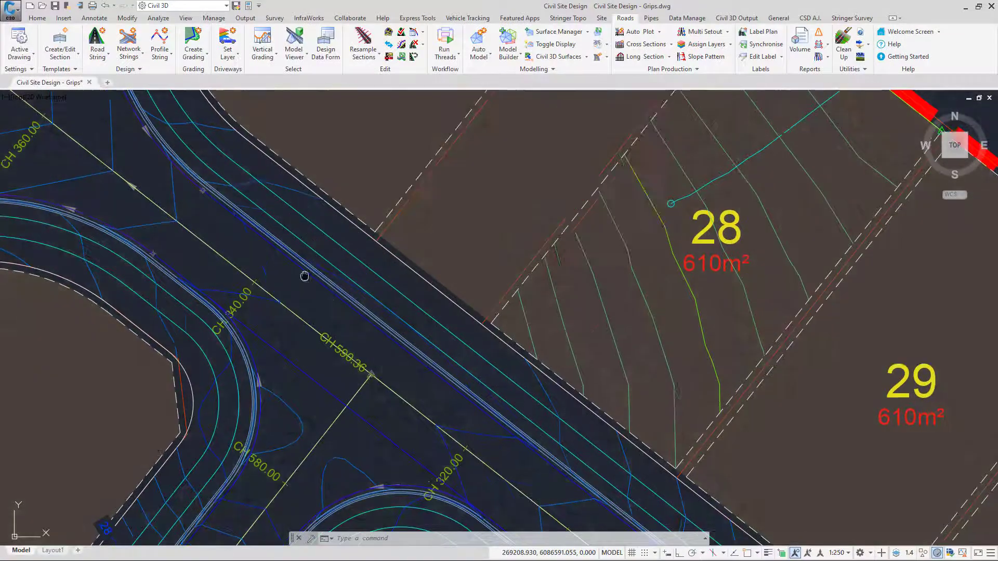
pyautogui.moveTo(304, 276); pyautogui.dragTo(397, 328, button='middle')
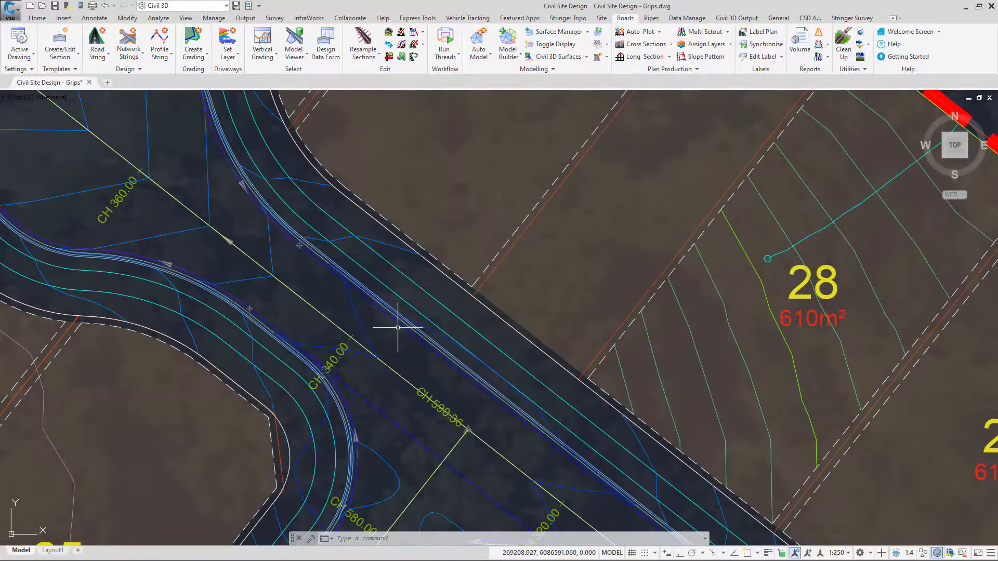
pyautogui.scroll(-2, 383, 326)
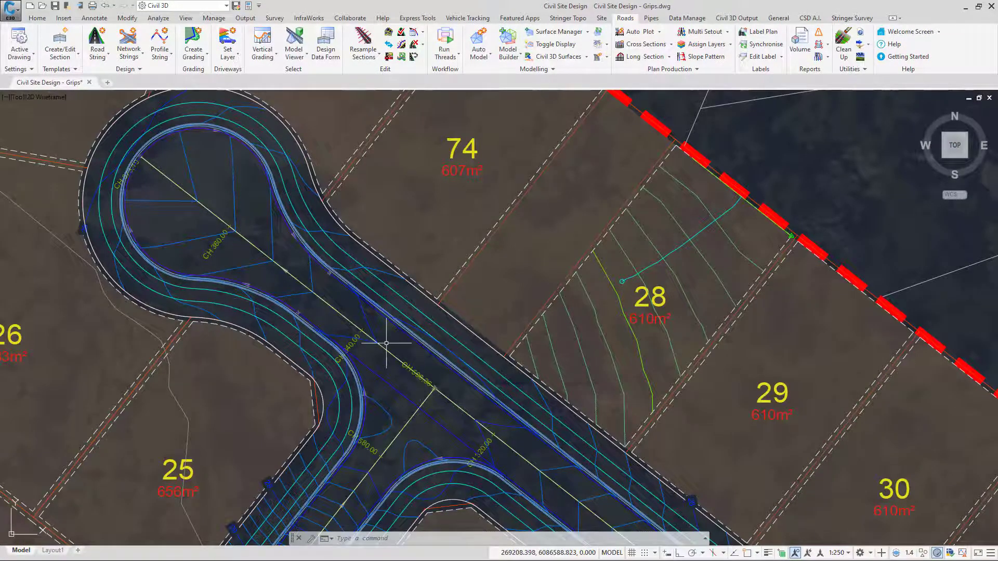
# Step: Inspect the Road 2 alignment's centreline information and grips, and clear the selection
pyautogui.moveTo(392, 346)
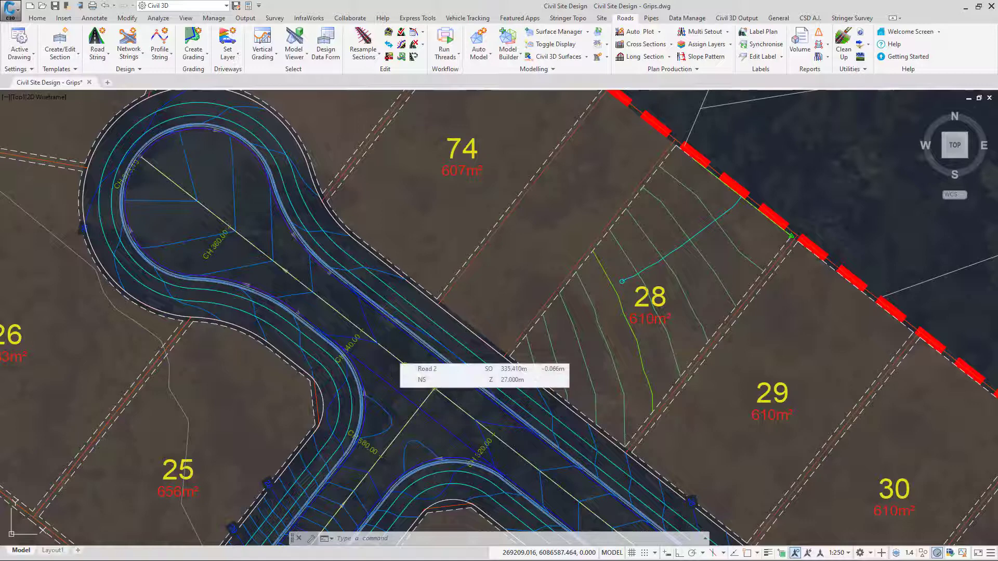
pyautogui.click(390, 347)
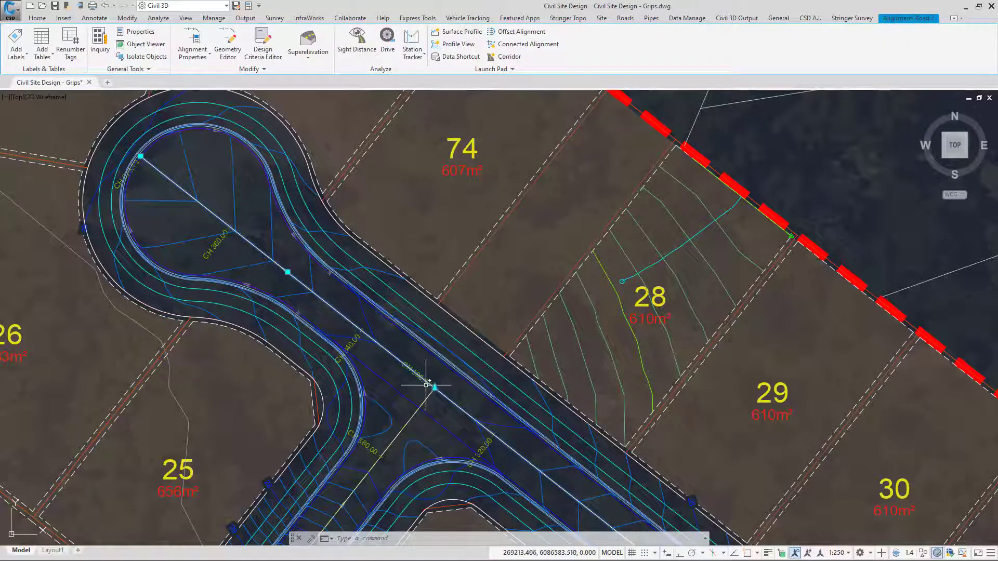
pyautogui.press('Escape')
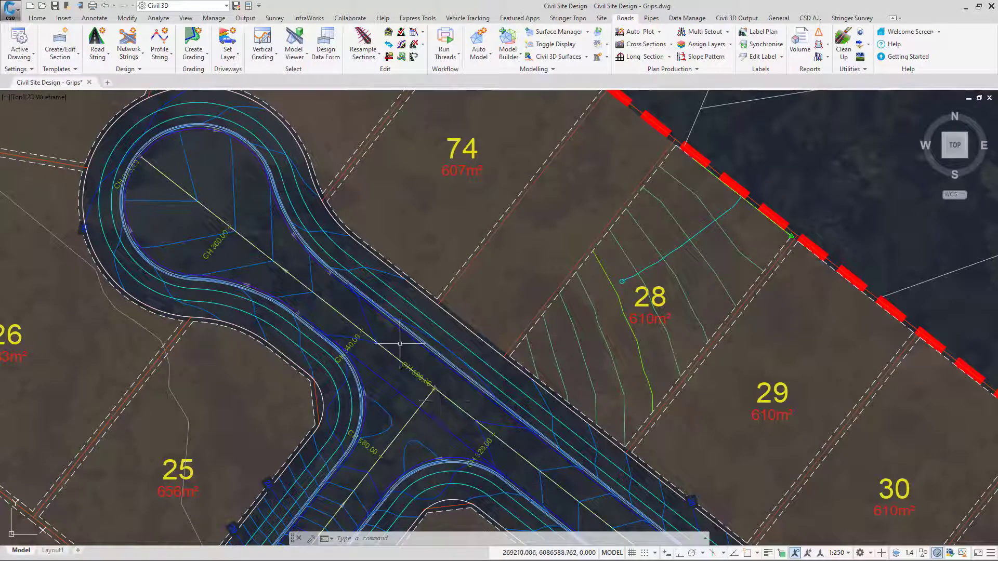
pyautogui.moveTo(400, 344)
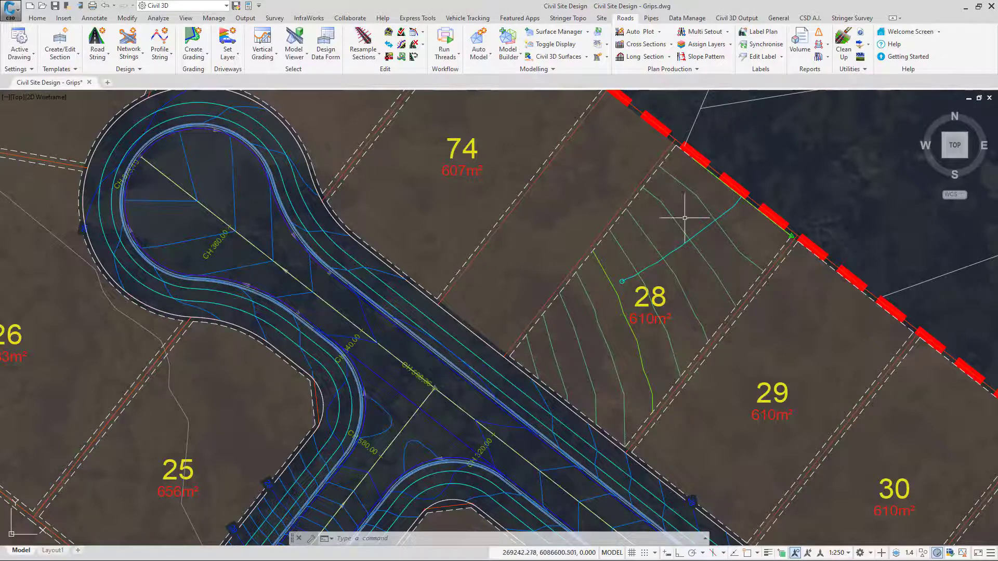
# Step: Enable auto draw for the C.L. code in the road layer colour assignments and apply the change
pyautogui.click(732, 45)
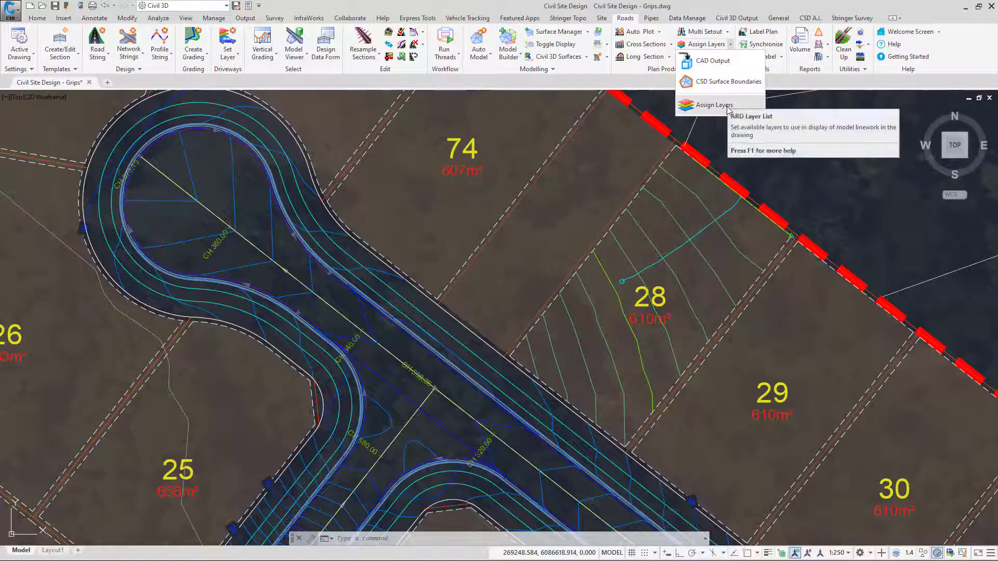
pyautogui.click(709, 106)
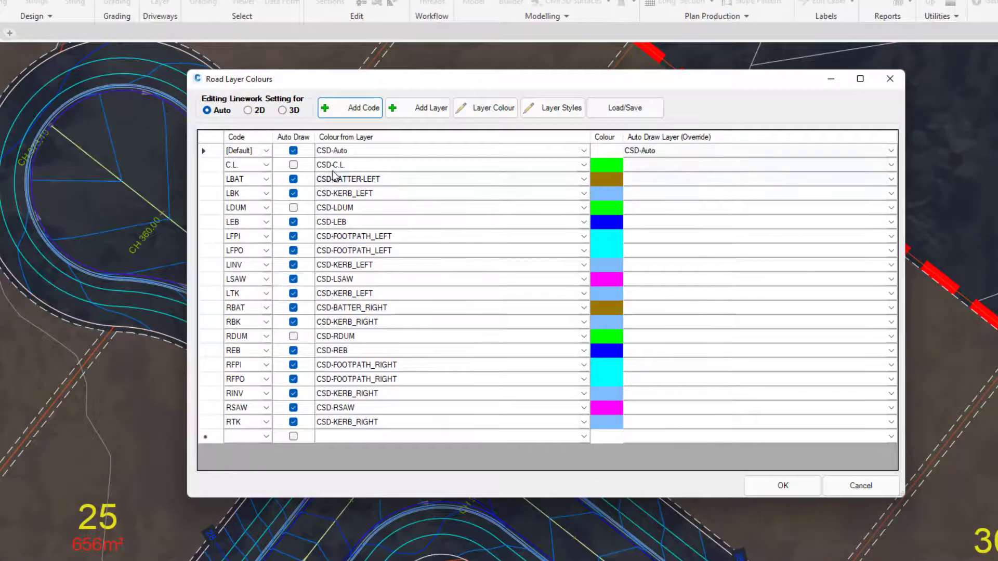
pyautogui.click(293, 166)
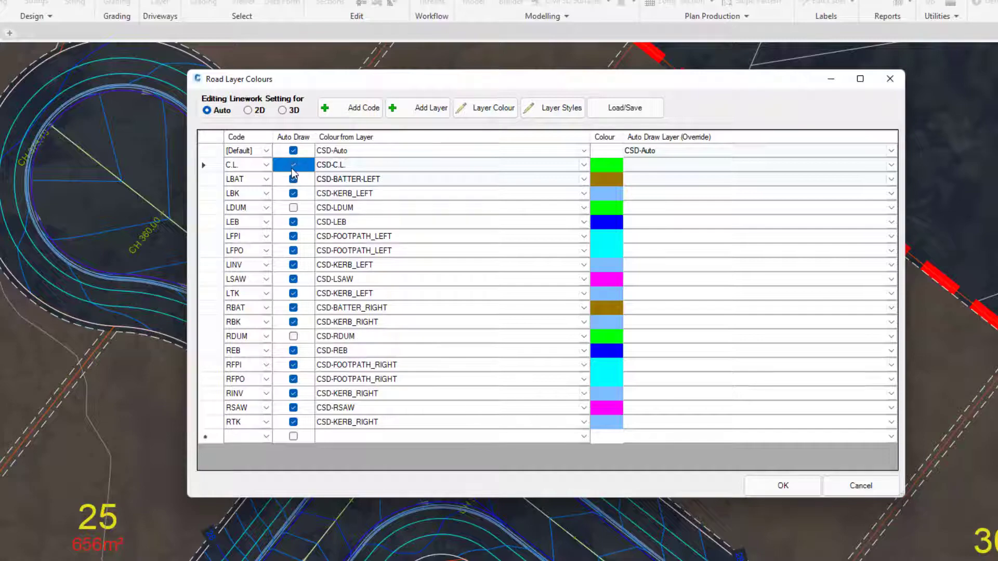
pyautogui.click(783, 486)
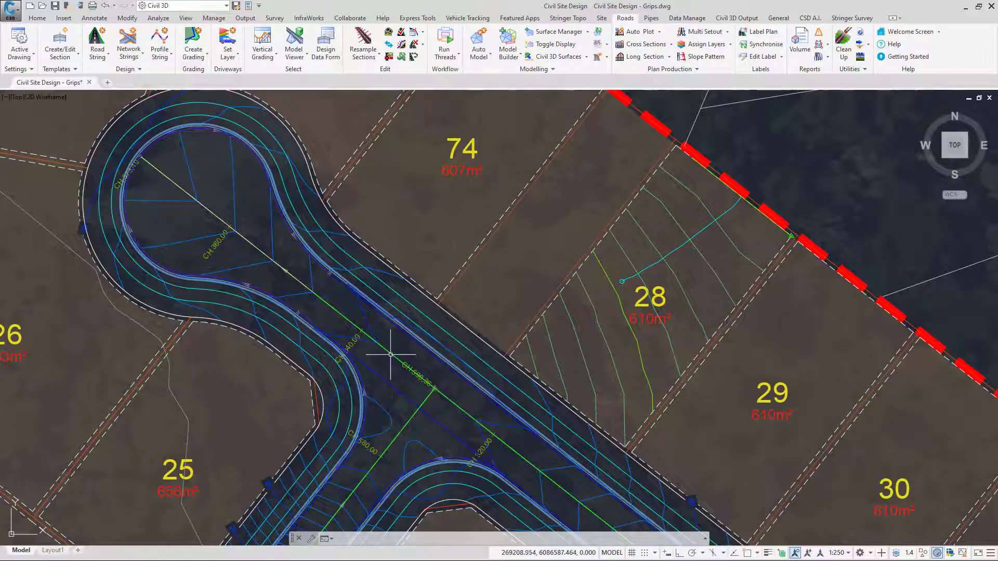
# Step: Examine the chainage labels along the Road 2 centreline string and the grip options at chainage 330, including Insert Extra Sections
pyautogui.moveTo(390, 354)
pyautogui.scroll(3, 424, 383)
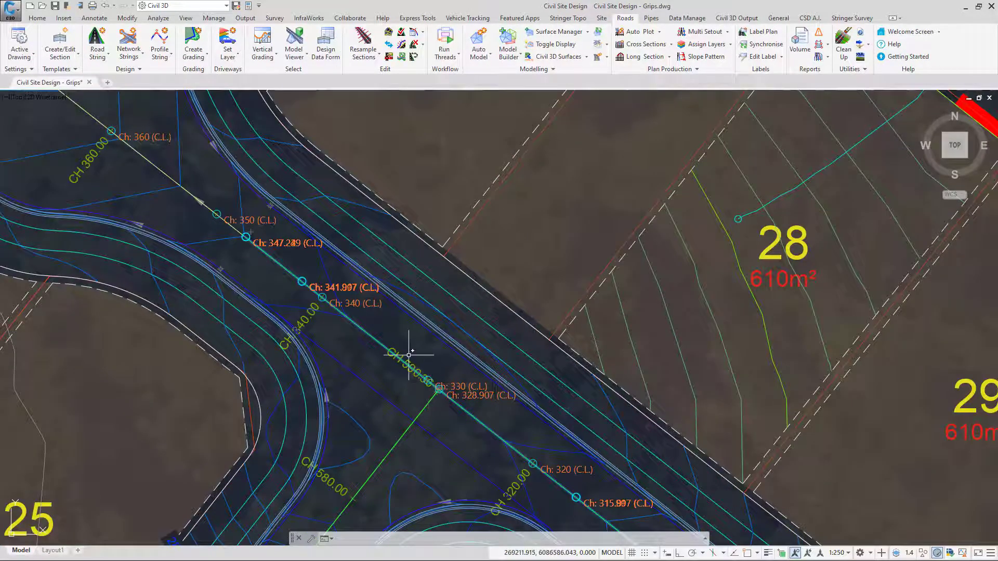
pyautogui.rightClick(427, 381)
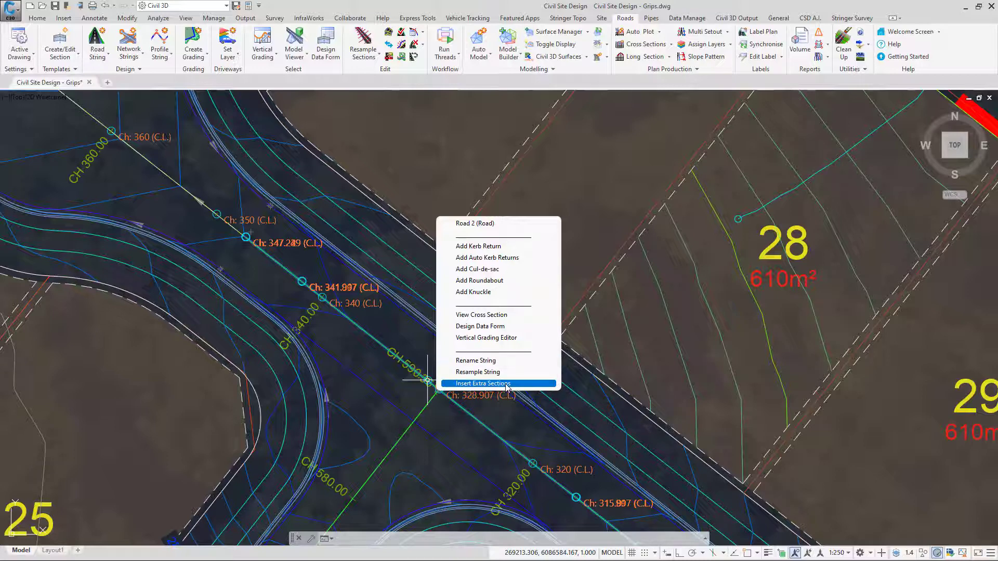
pyautogui.click(483, 384)
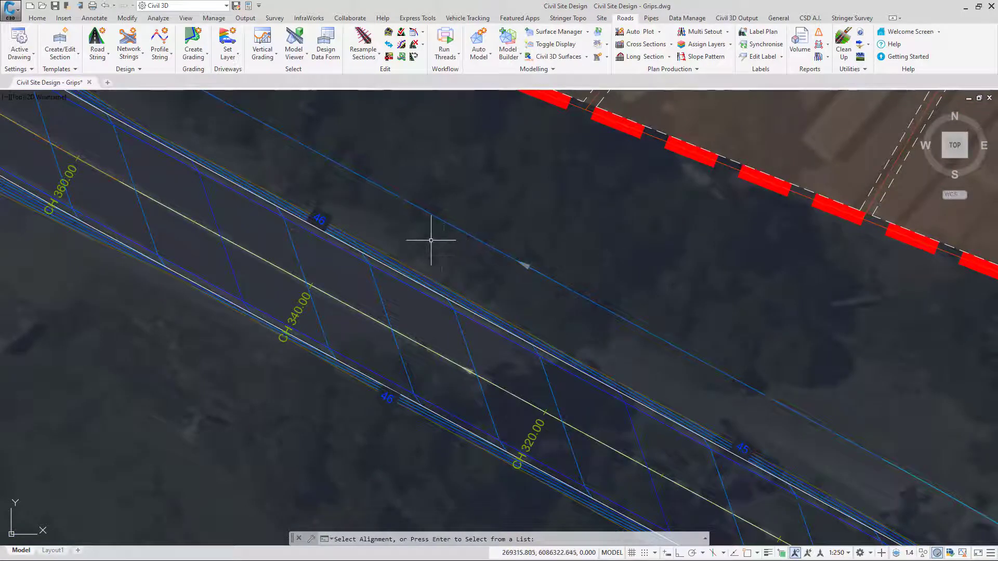
# Step: Check the grip options at chainage 340 of the Princes Highway RBAT string and move that grip outward to an offset of about 7.82
pyautogui.click(403, 263)
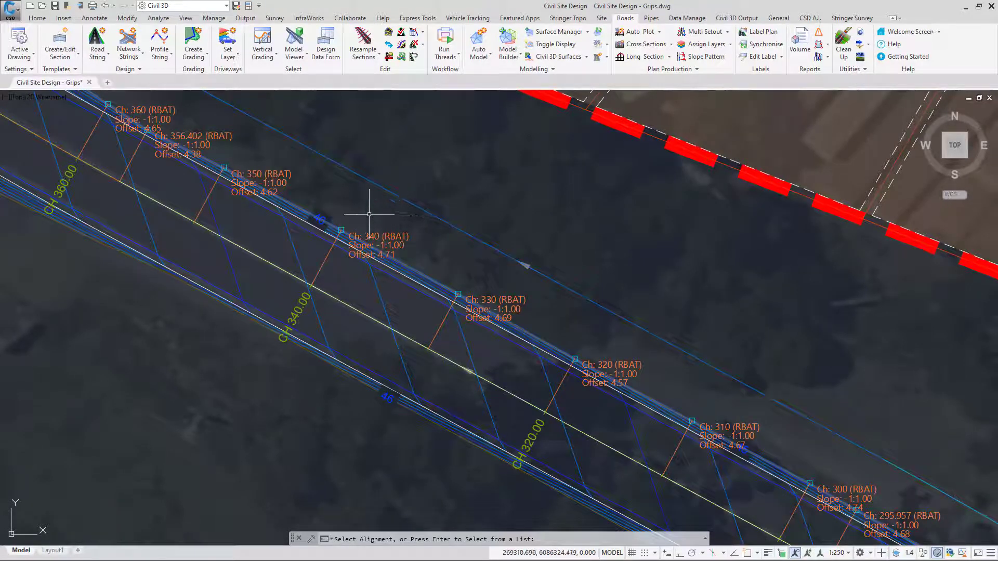
pyautogui.rightClick(341, 230)
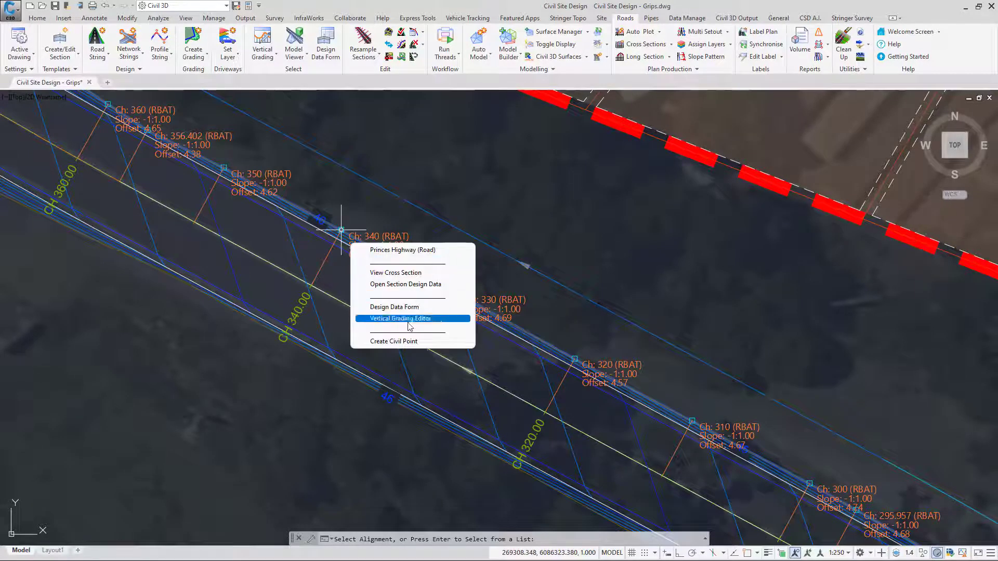
pyautogui.click(383, 224)
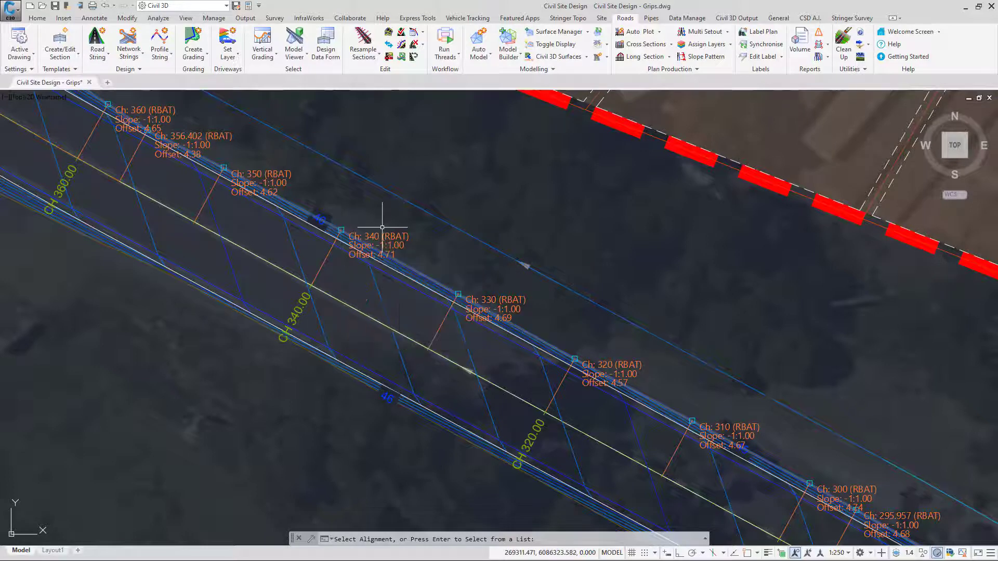
pyautogui.rightClick(341, 229)
pyautogui.click(341, 229)
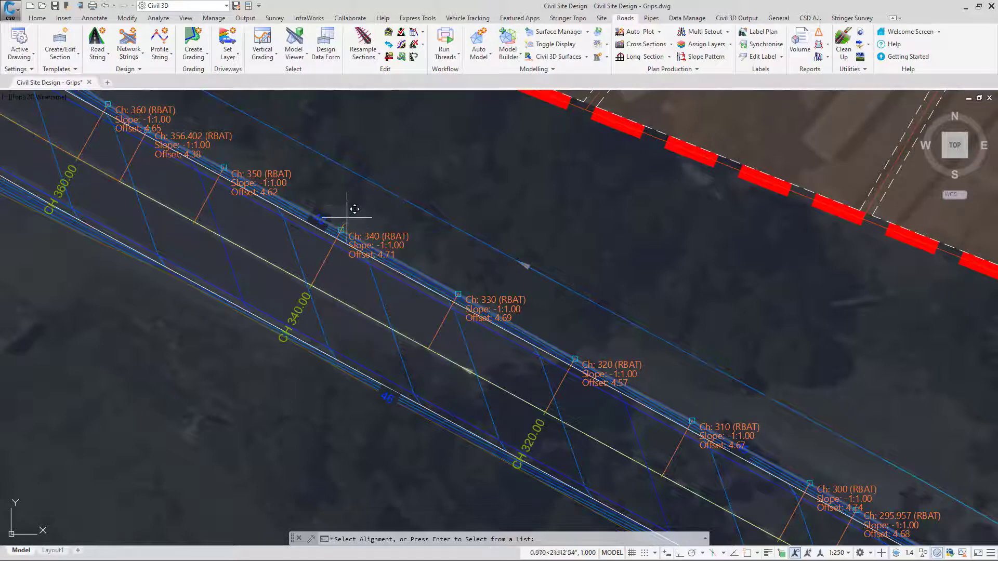
pyautogui.click(362, 193)
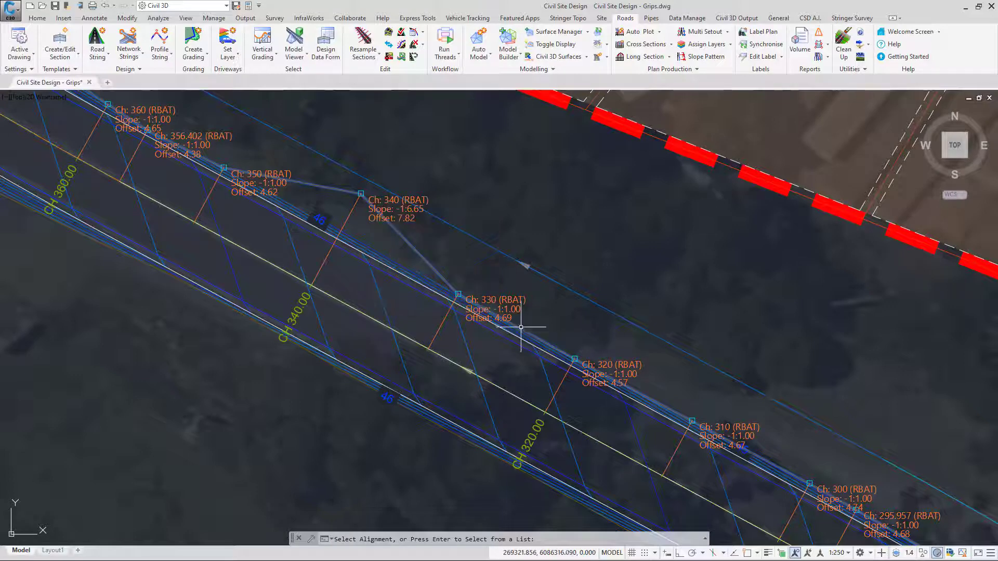
# Step: Move the RBAT grip at chainage 330 onto the parallel blue line using a nearest snap, at offset 9.00
pyautogui.click(459, 294)
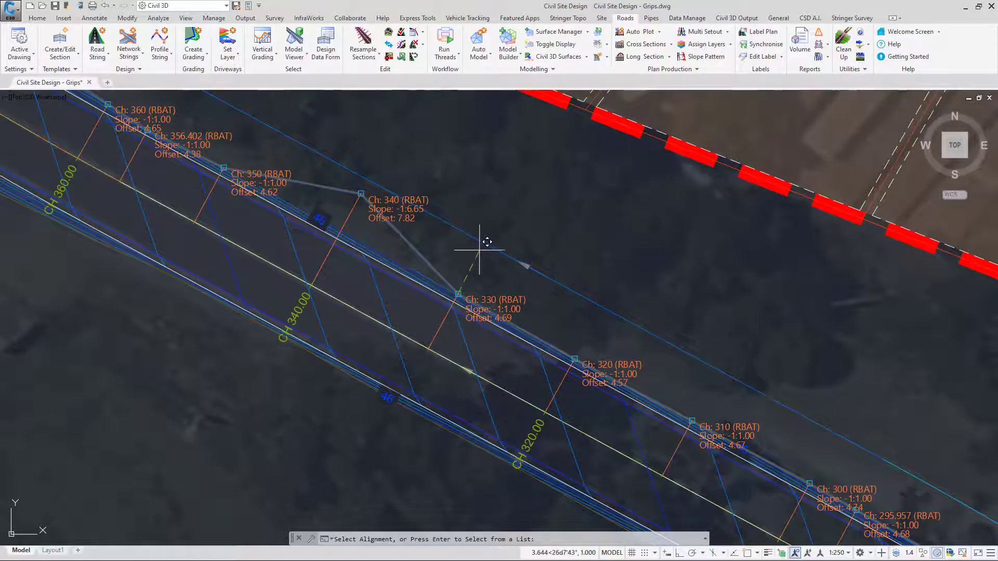
pyautogui.write('nea')
pyautogui.press('space')
pyautogui.click(486, 244)
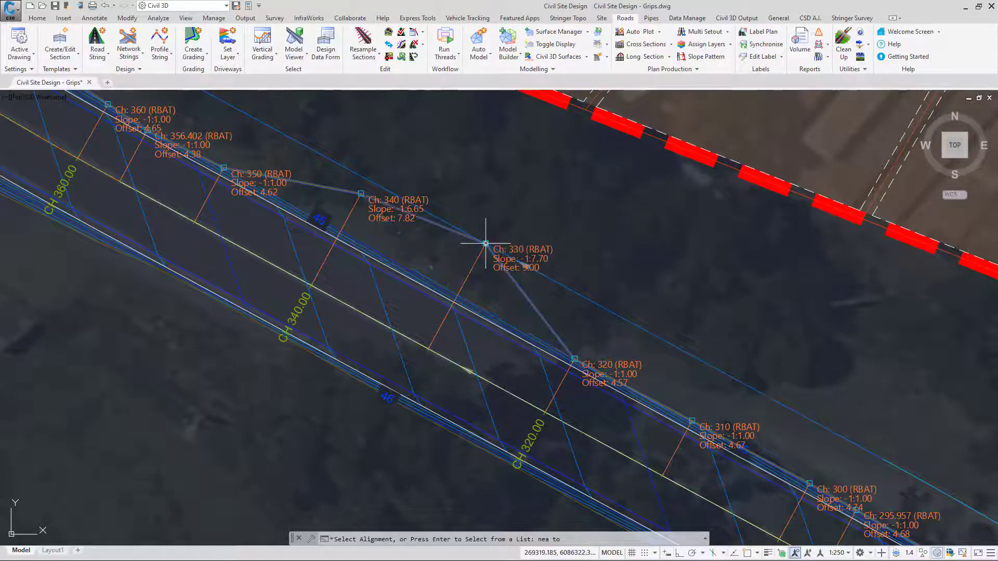
# Step: Move the RBAT grip at chainage 320 outward to an offset of about 6.65 and rebuild the model with Auto Model
pyautogui.click(575, 359)
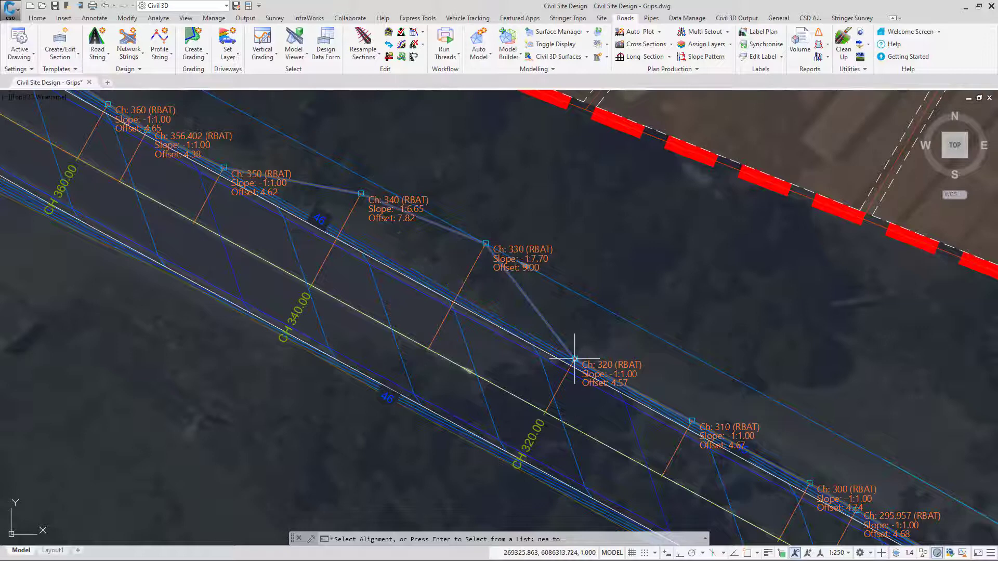
pyautogui.click(590, 326)
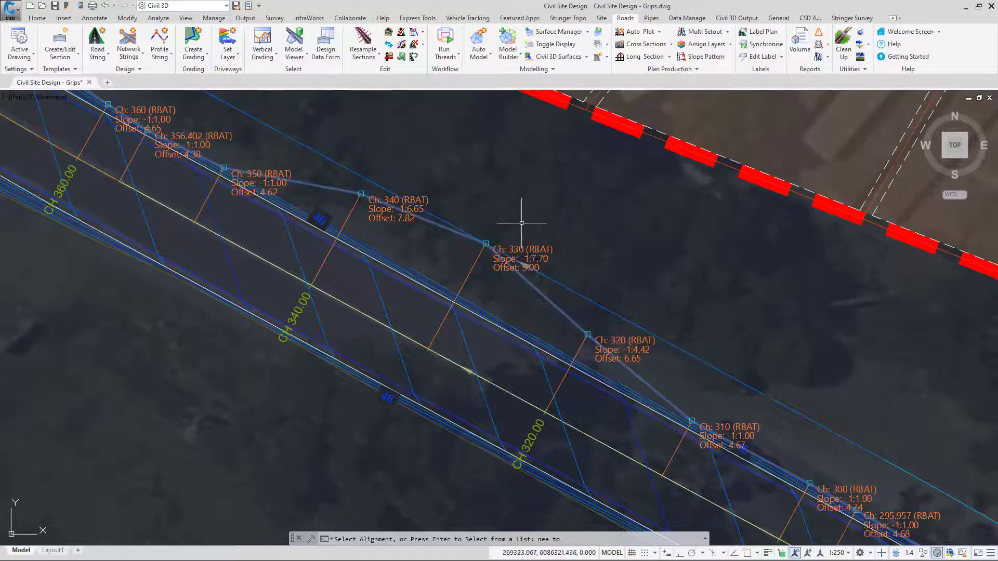
pyautogui.click(479, 42)
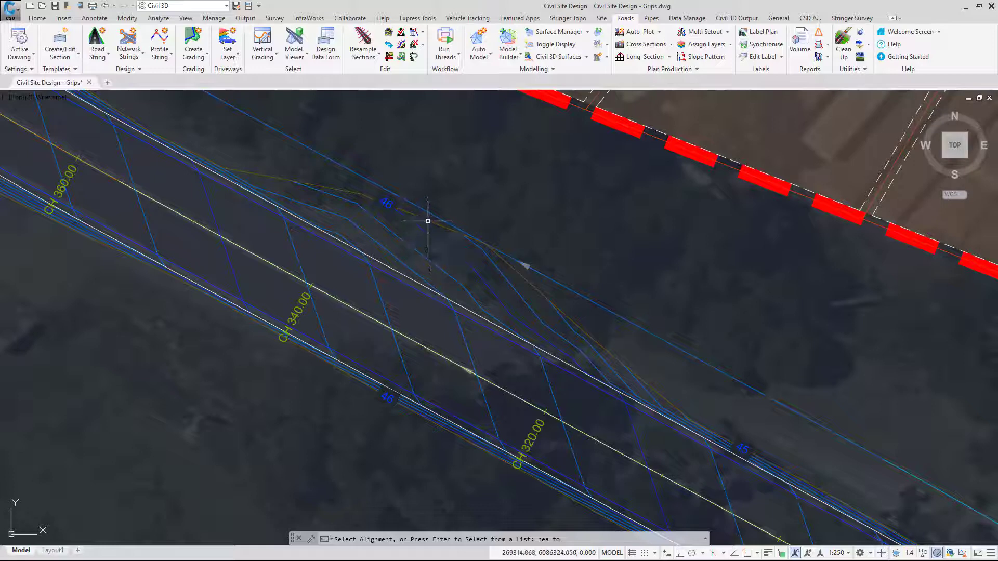
pyautogui.moveTo(427, 221)
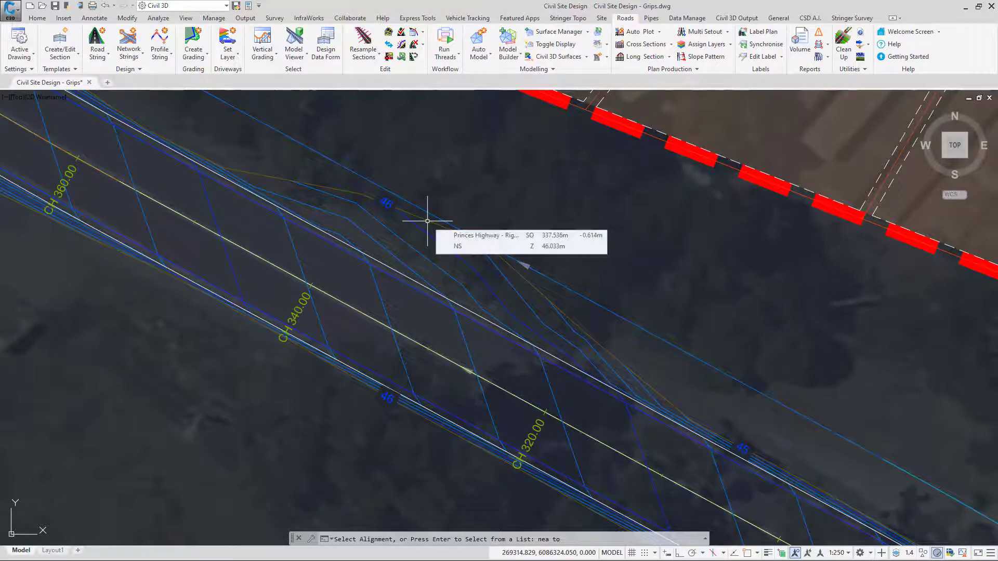
# Step: Inspect the fixed batter entry for chainages 340 to 349.999 in the Princes Highway design data, opened from the chainage 340 grip
pyautogui.click(426, 219)
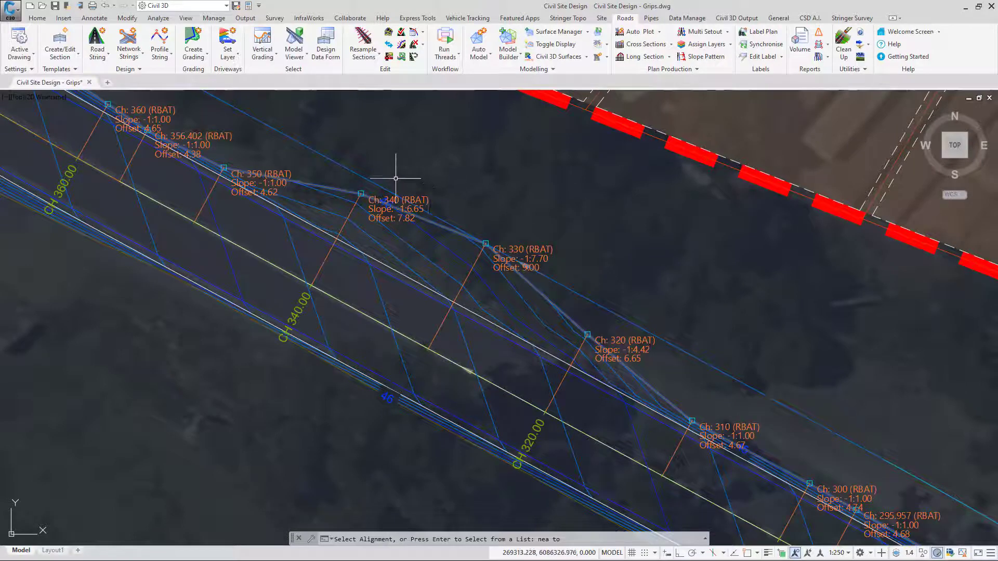
pyautogui.rightClick(361, 193)
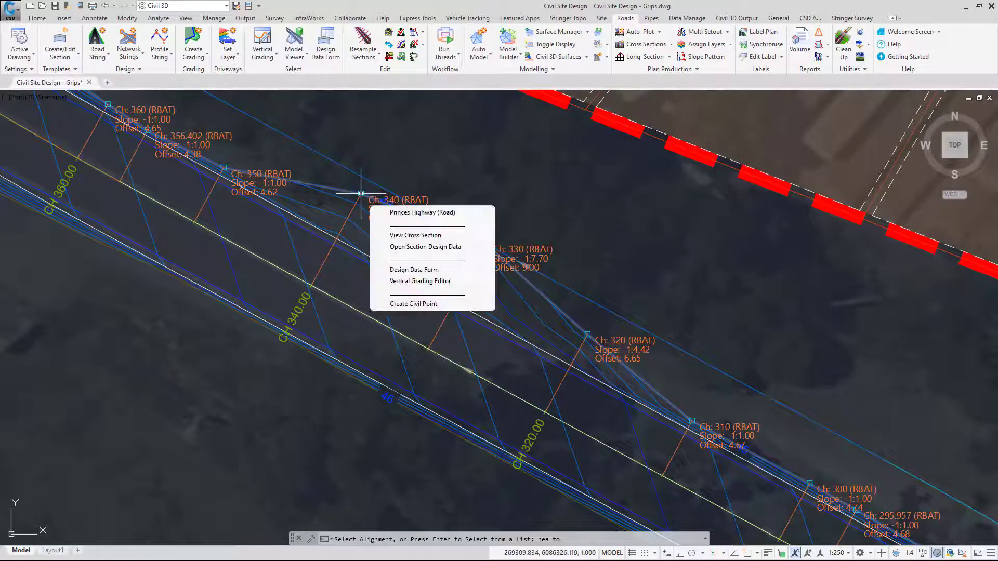
pyautogui.click(419, 270)
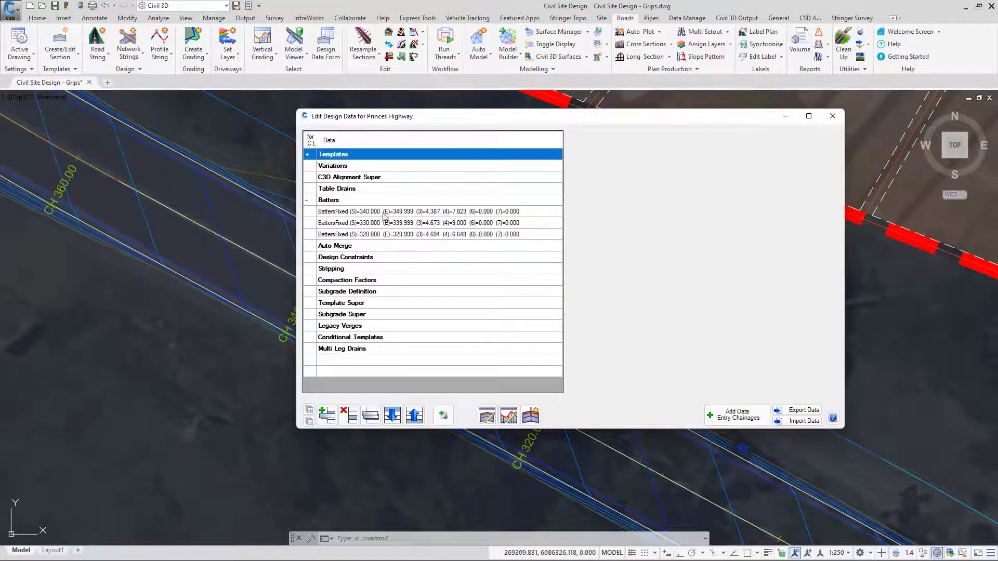
pyautogui.click(384, 212)
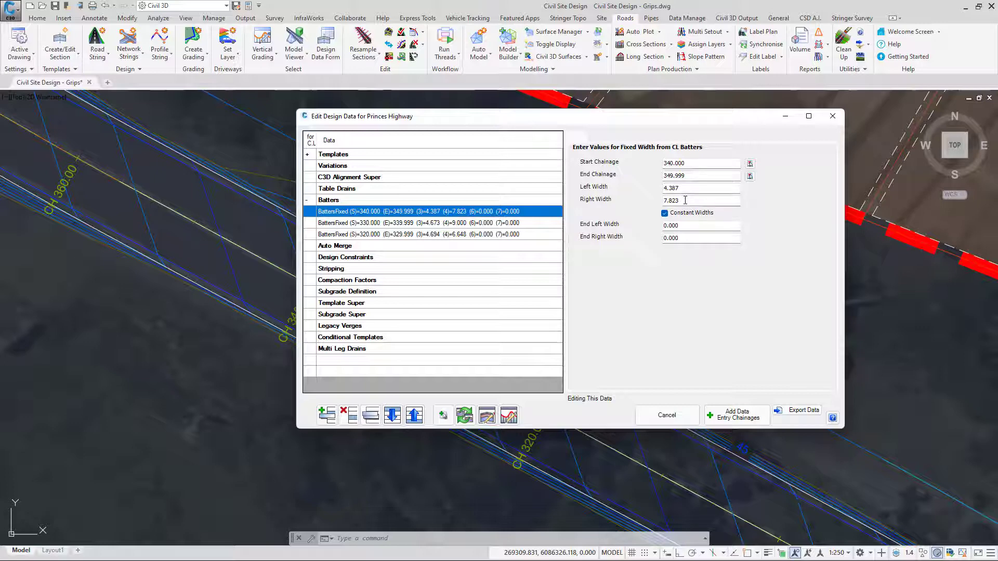
pyautogui.click(832, 116)
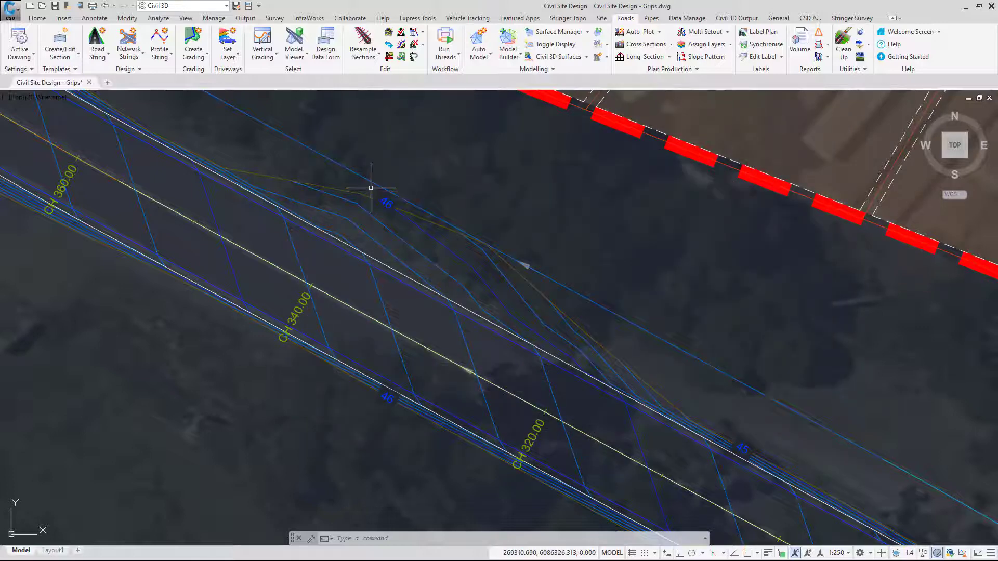
# Step: Move the RBAT grip at chainage 340 back toward the road to an offset of about 5.57
pyautogui.click(364, 192)
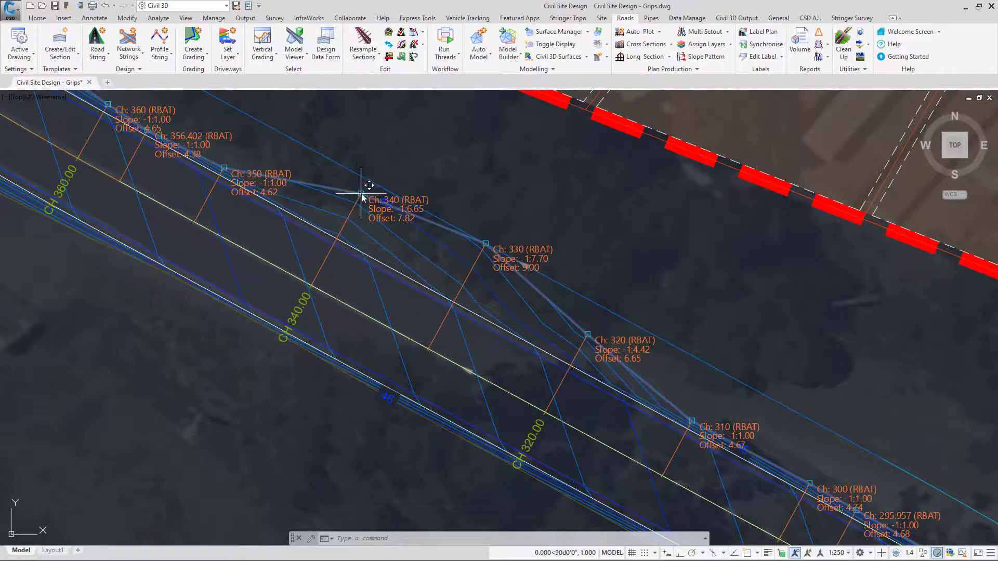
pyautogui.click(361, 194)
pyautogui.click(348, 219)
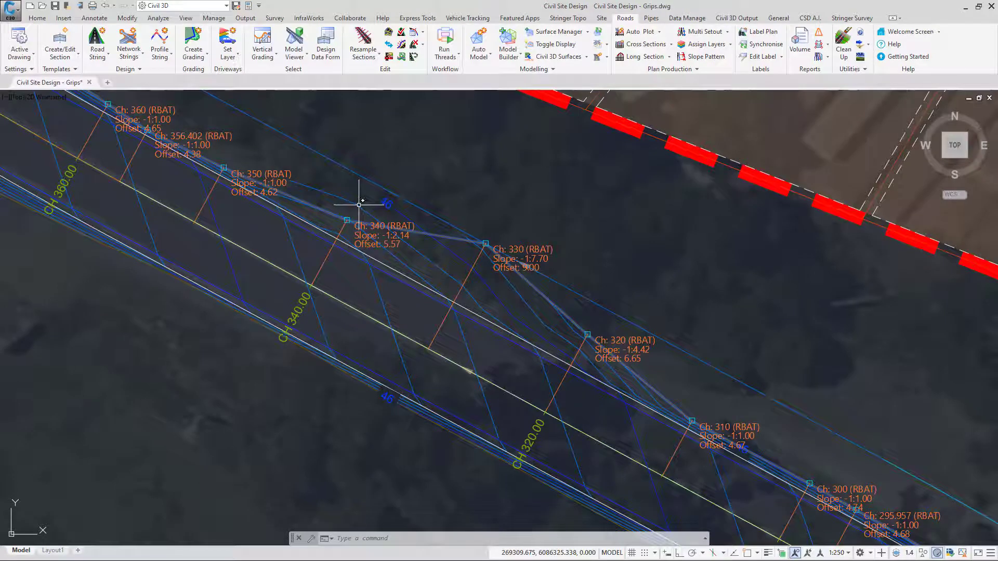